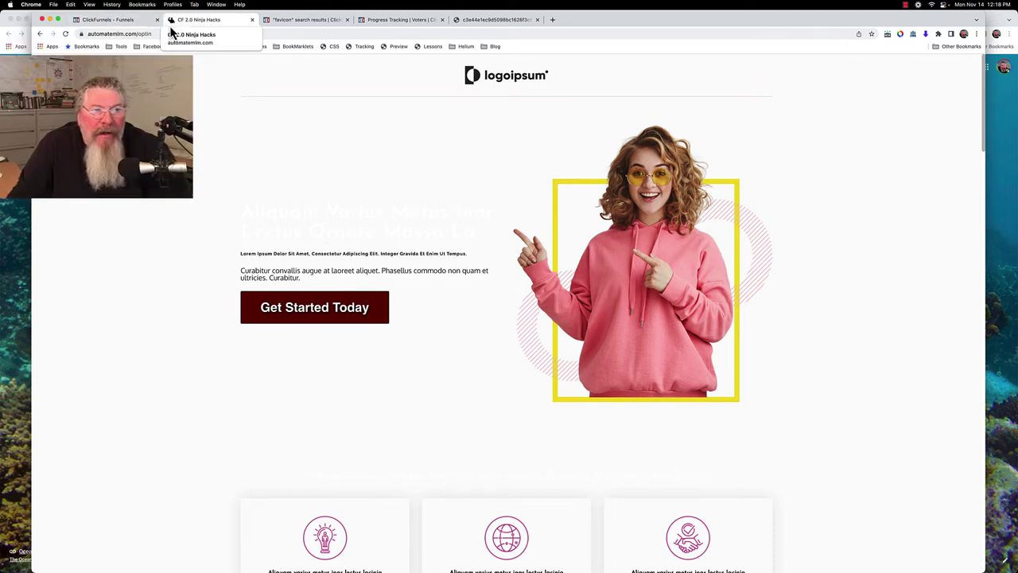
Open Site settings for 'CF 2.0 Ninja Hacks' from the site overview's options menu.
click(125, 22)
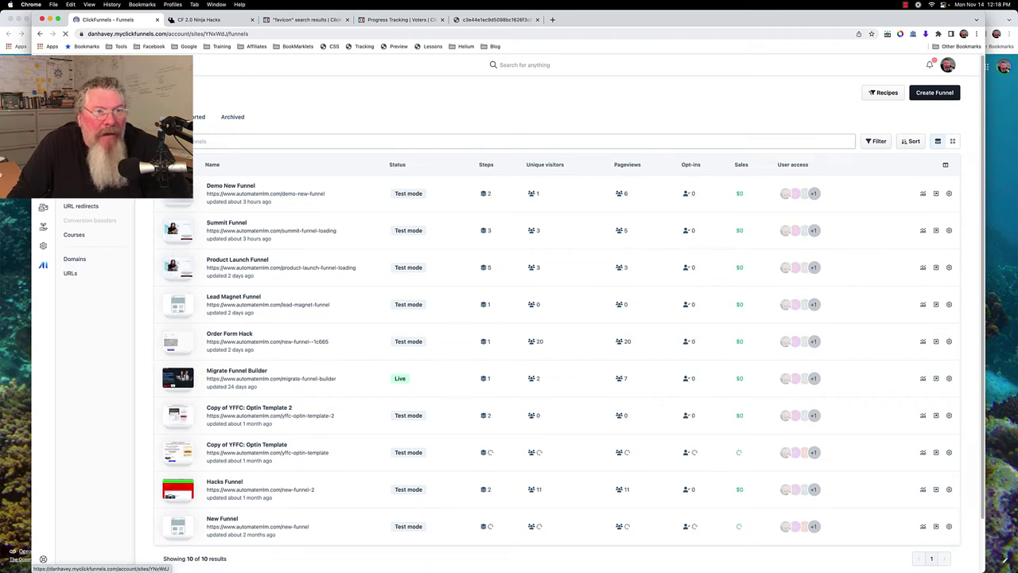
click(76, 163)
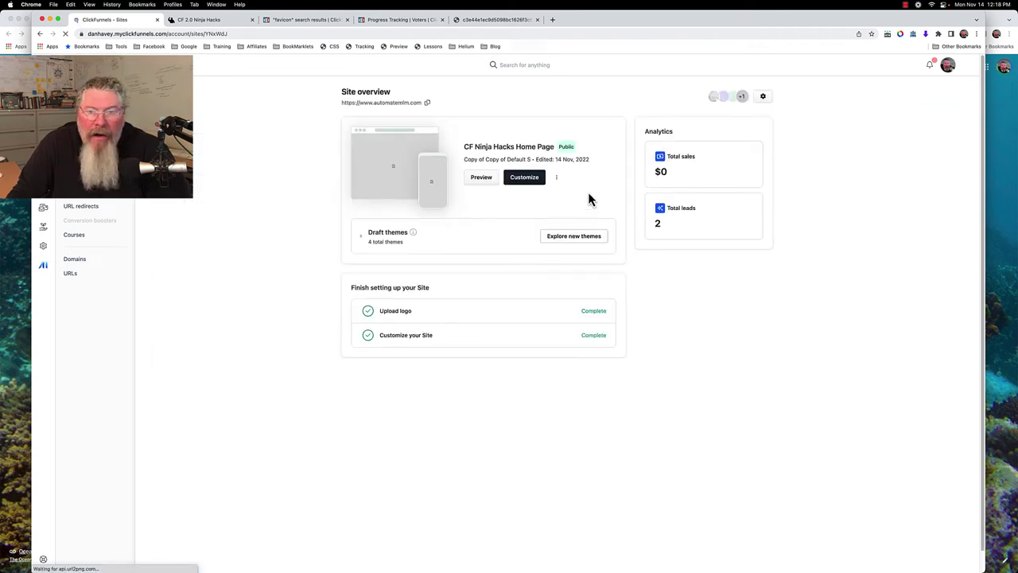
click(556, 178)
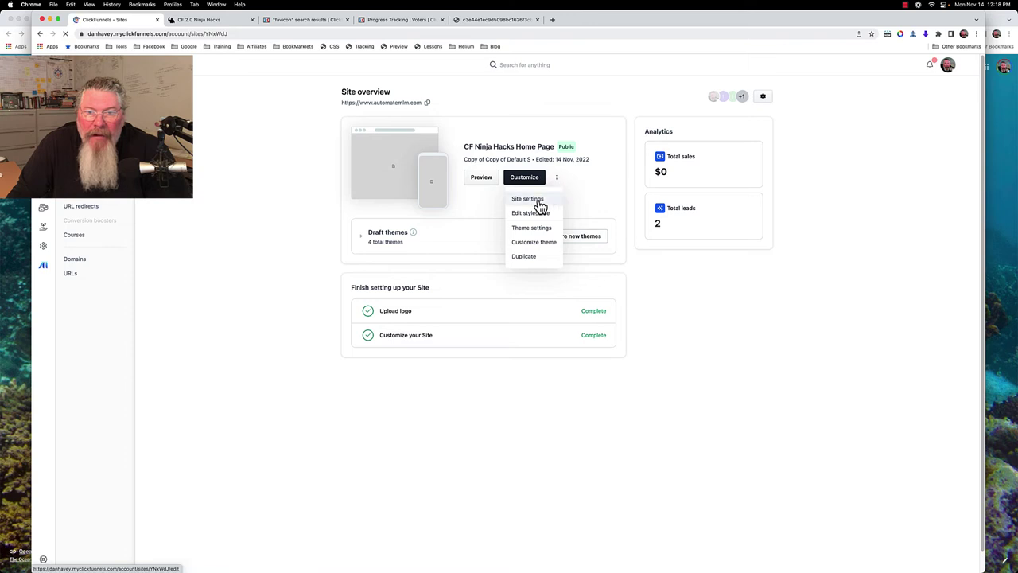
click(528, 199)
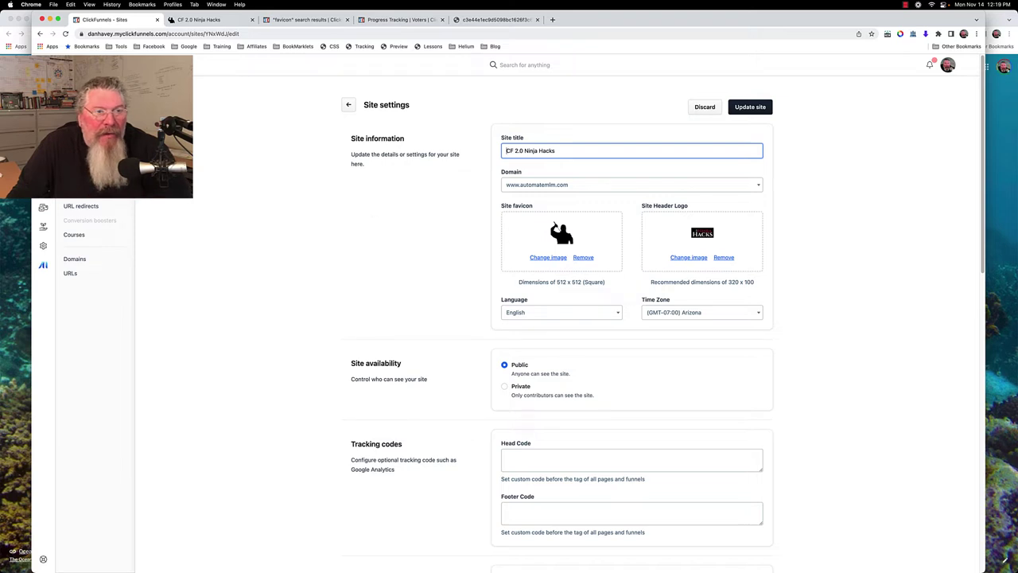
Open Demo New Funnel and start editing its Optin step page in the page editor.
click(349, 104)
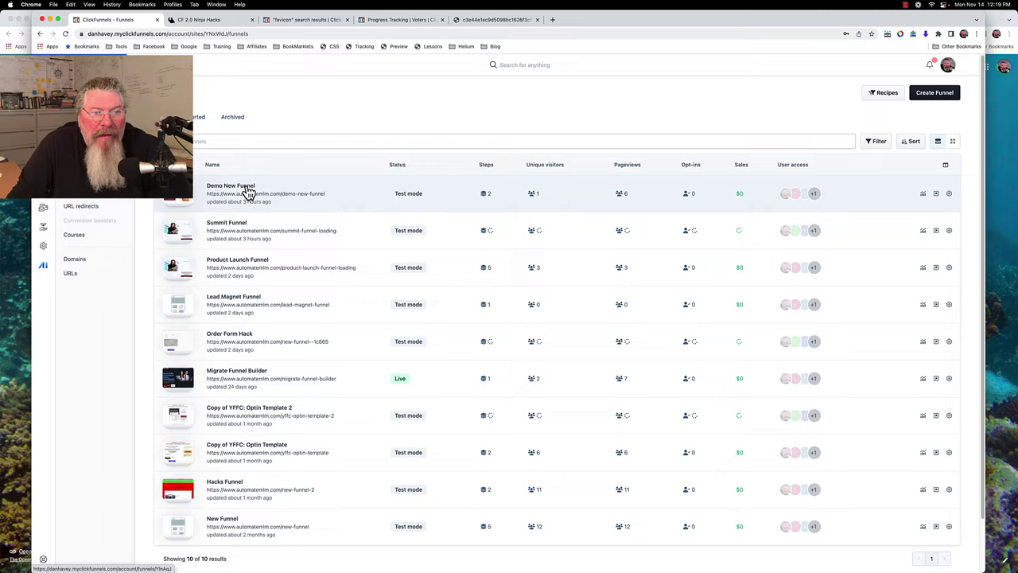
click(249, 190)
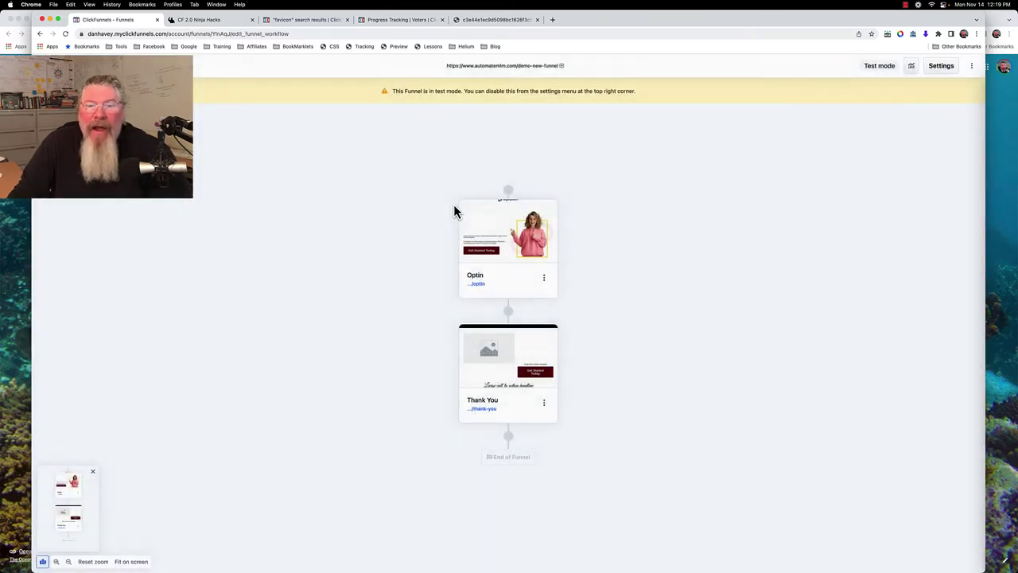
mouse_move(498, 214)
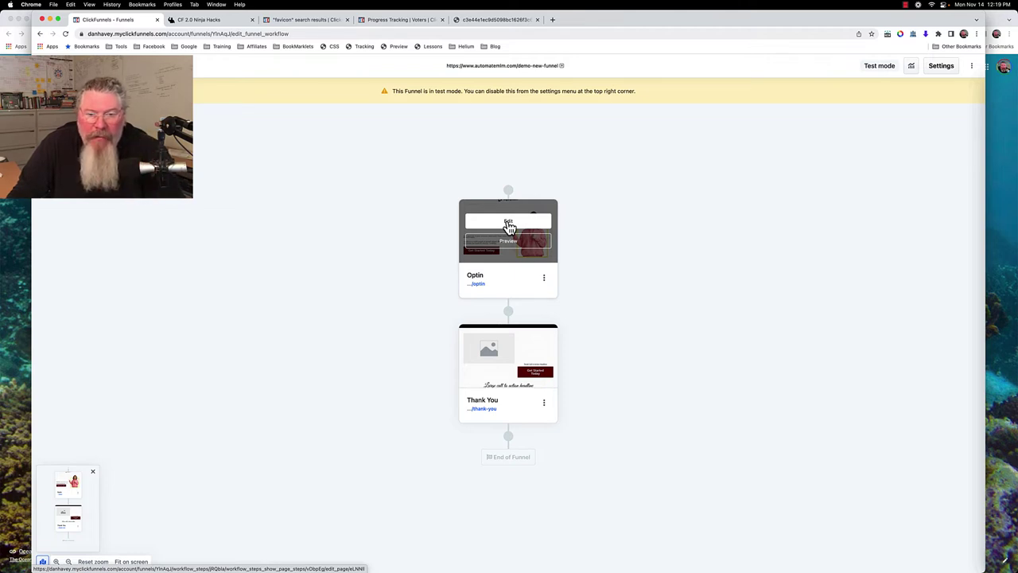
click(509, 223)
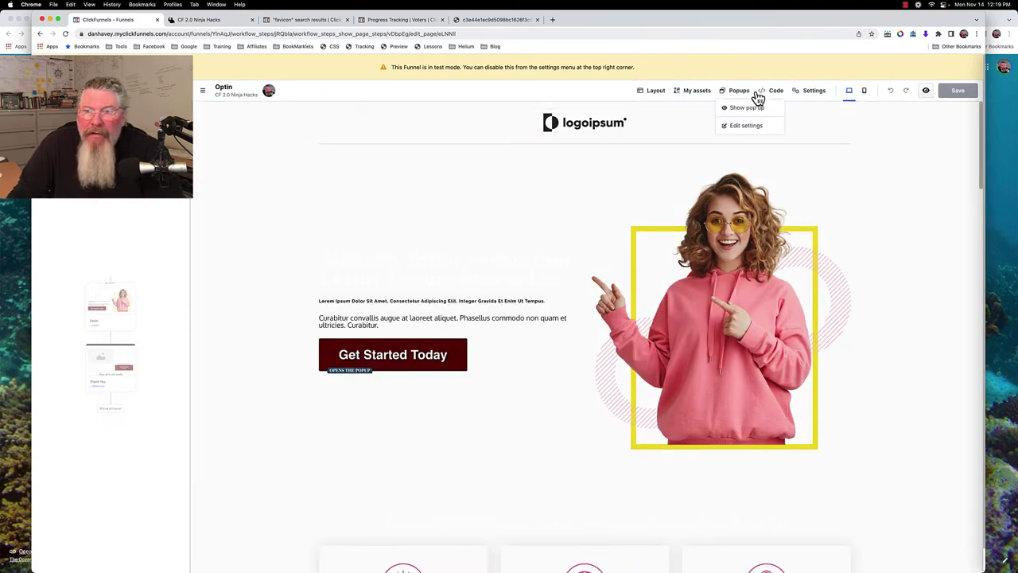
Paste a <link rel="icon" type="image/x-icon" href=""> tag into the Optin page's Header Code.
click(764, 94)
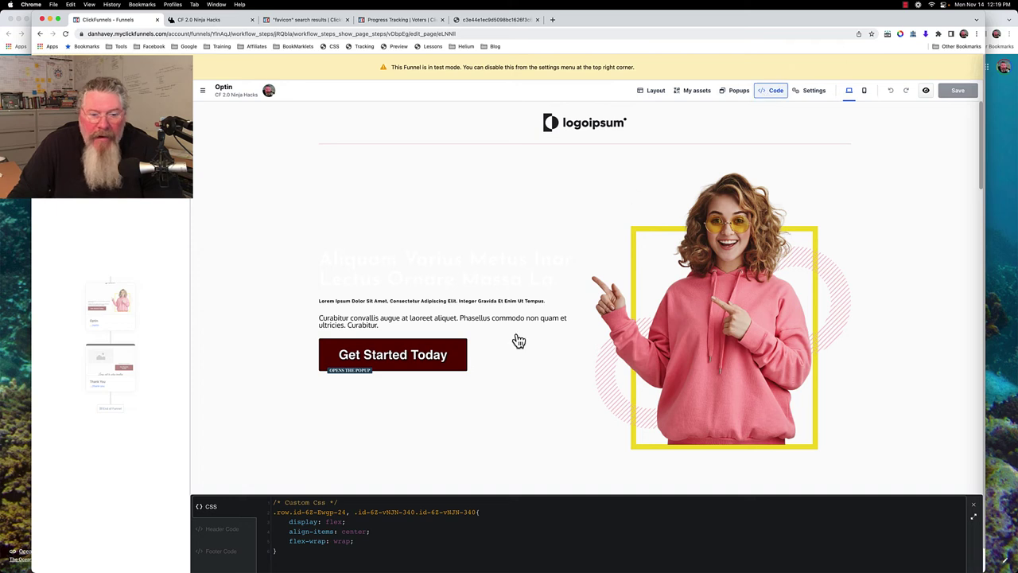
click(222, 530)
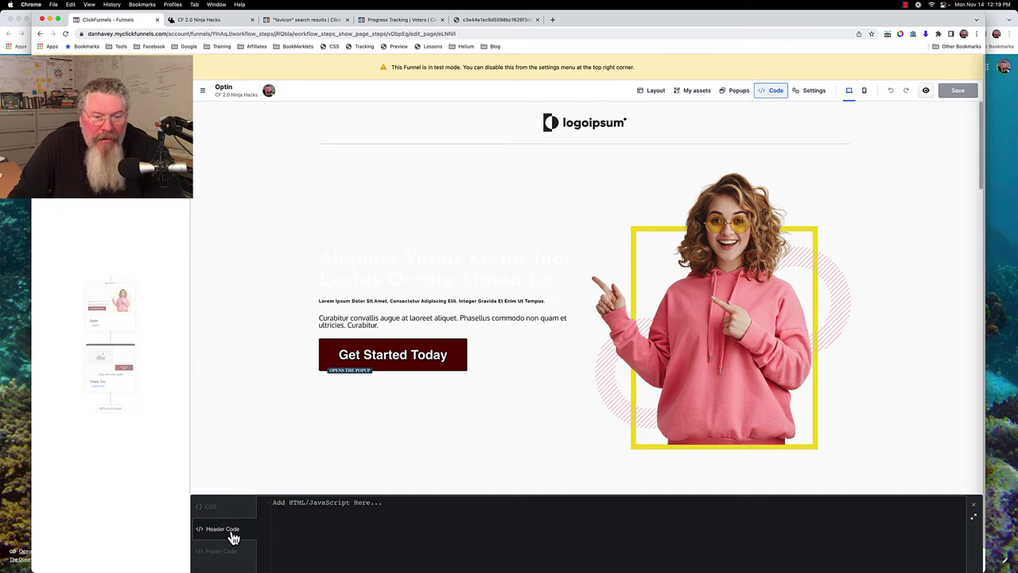
click(320, 503)
text(<link rel="icon" type="image/x-icon" href="">)
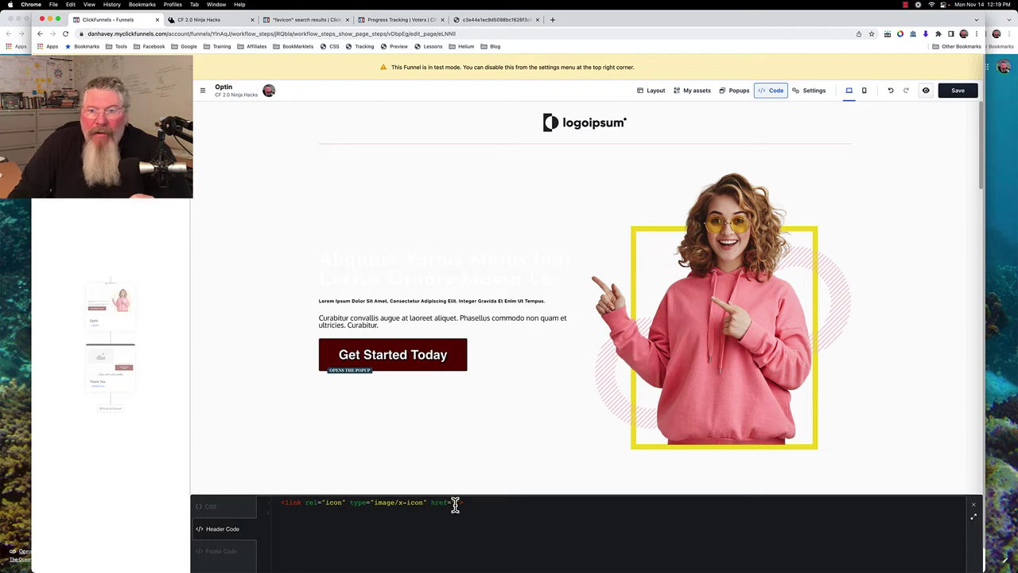
Open the logo image settings and bring up the McDonald's image details in the gallery.
click(571, 195)
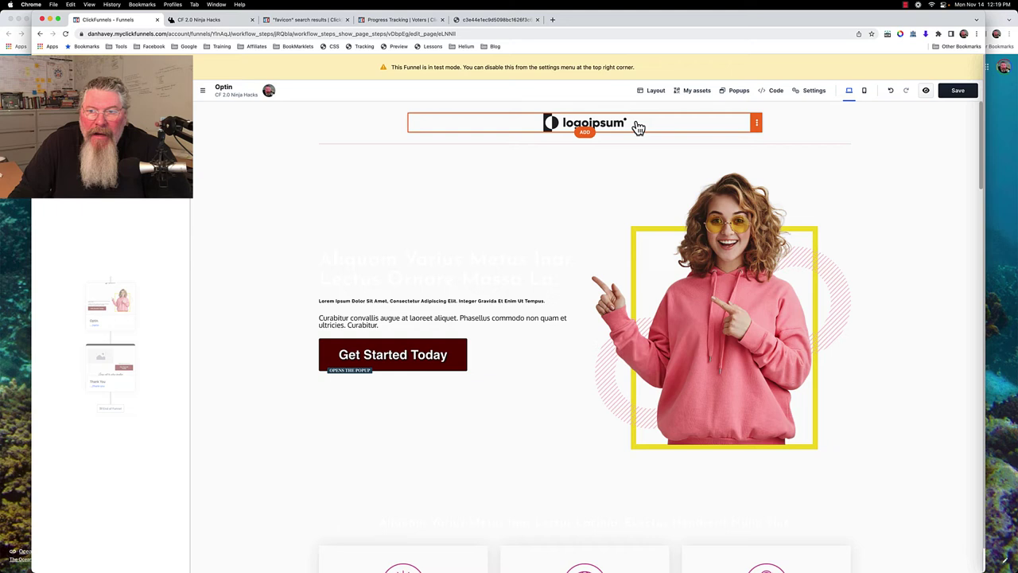
click(757, 125)
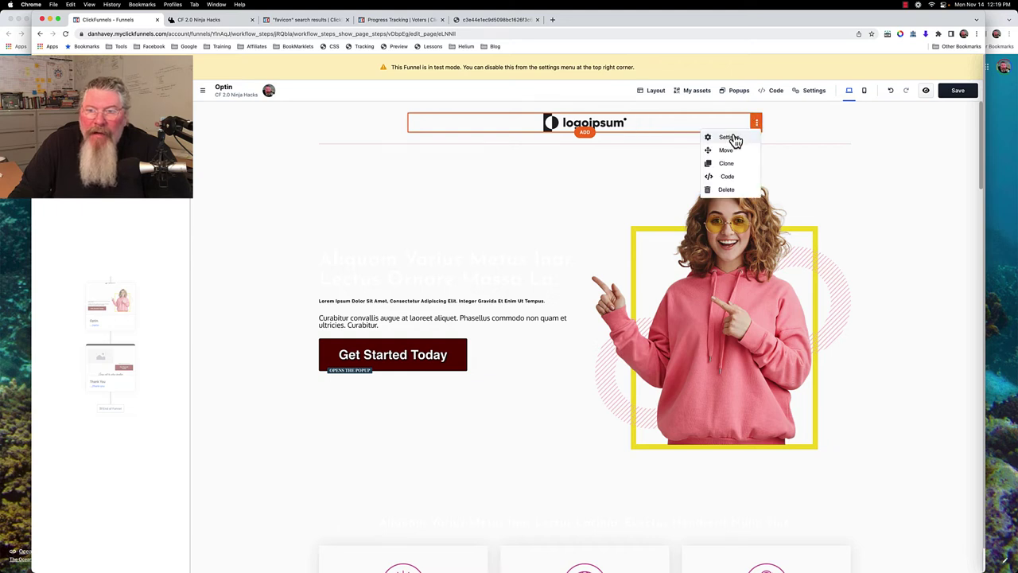
click(733, 137)
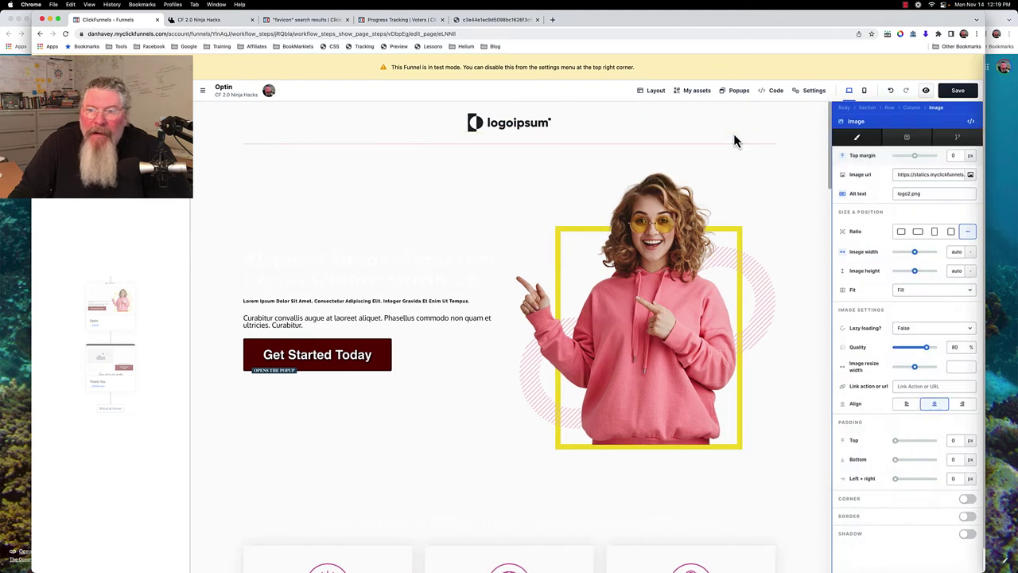
click(971, 175)
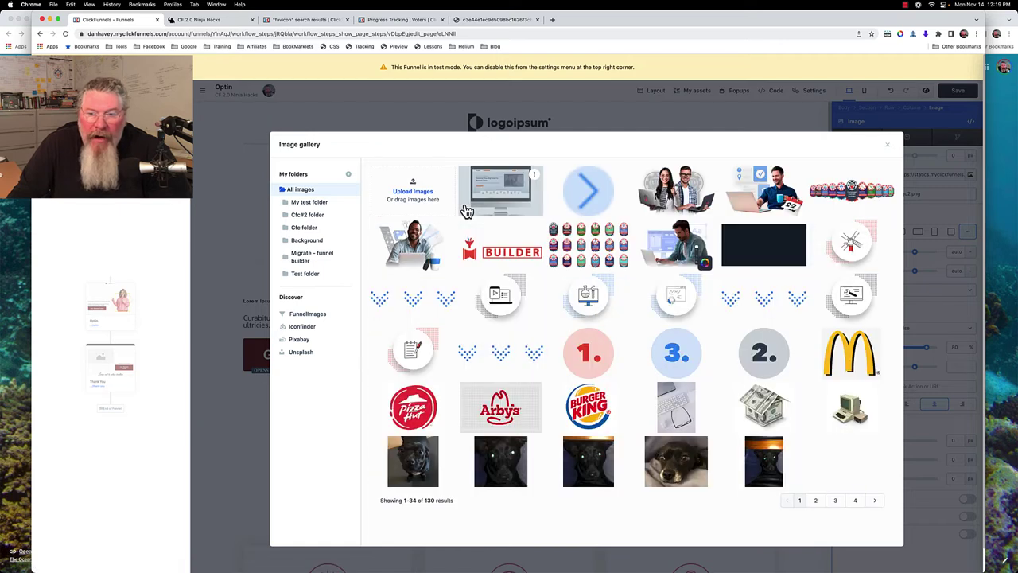
right_click(837, 359)
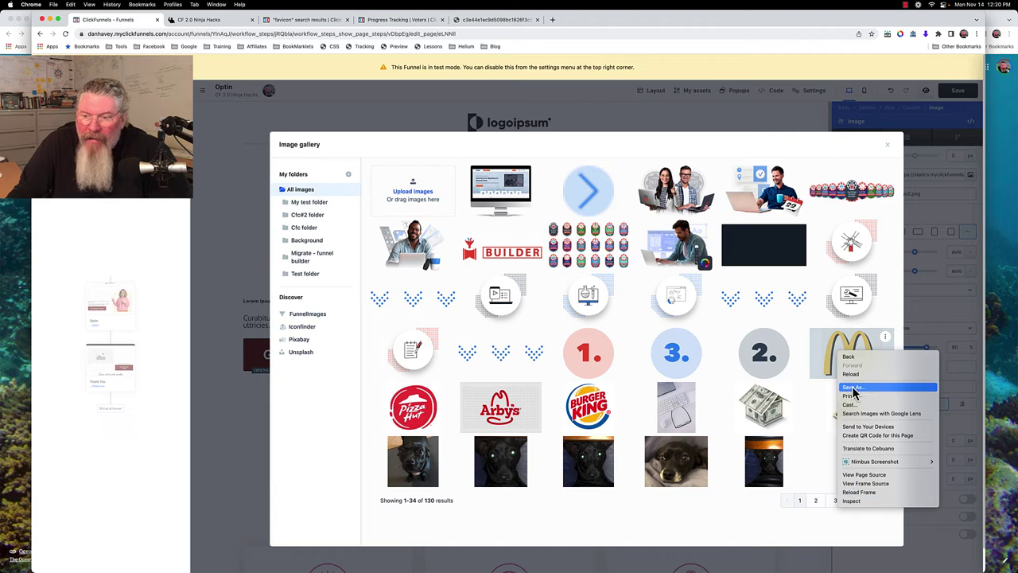
click(886, 339)
click(887, 341)
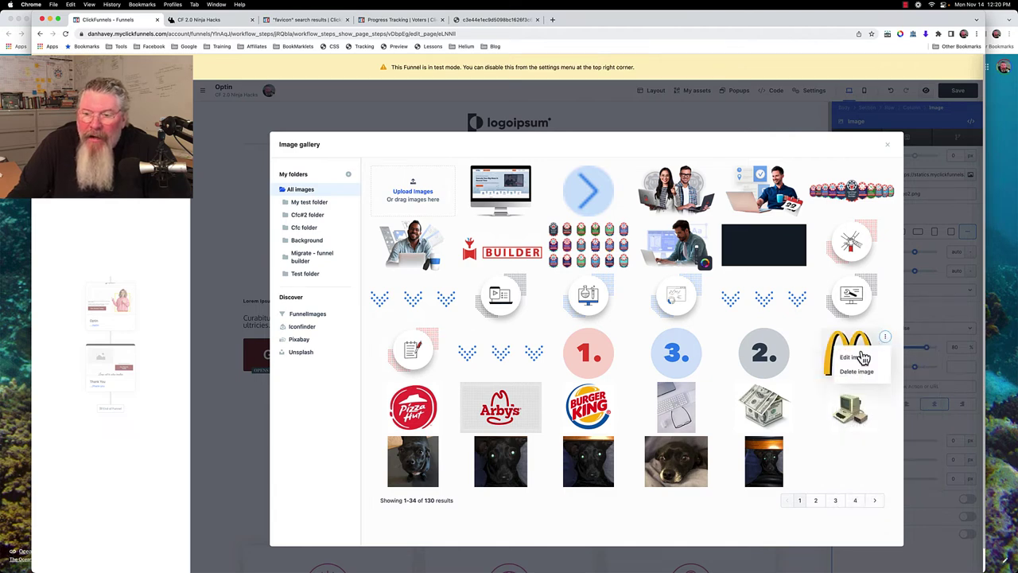
click(854, 357)
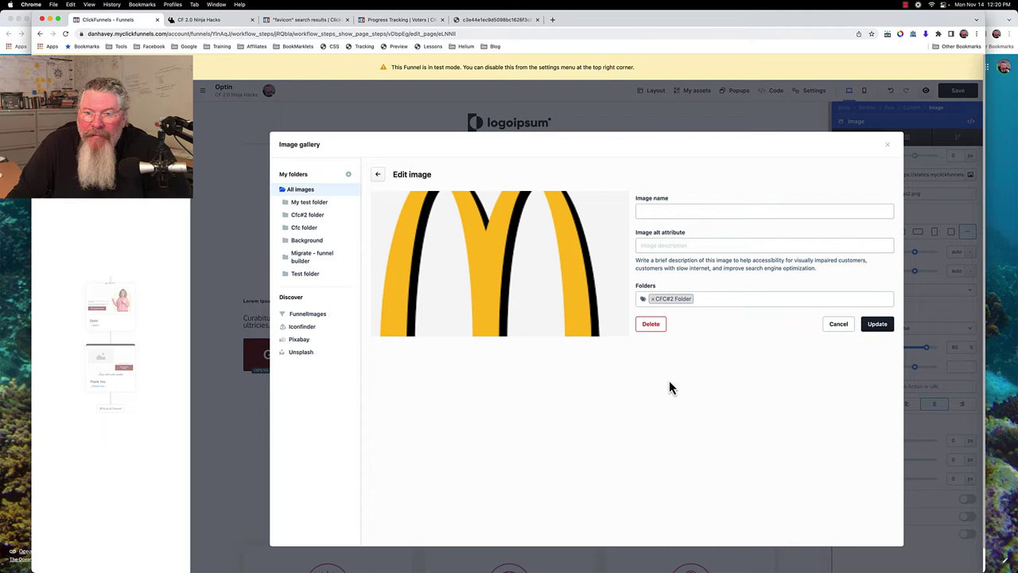
Copy the McDonald's logo image address and load it in a new browser tab.
right_click(480, 246)
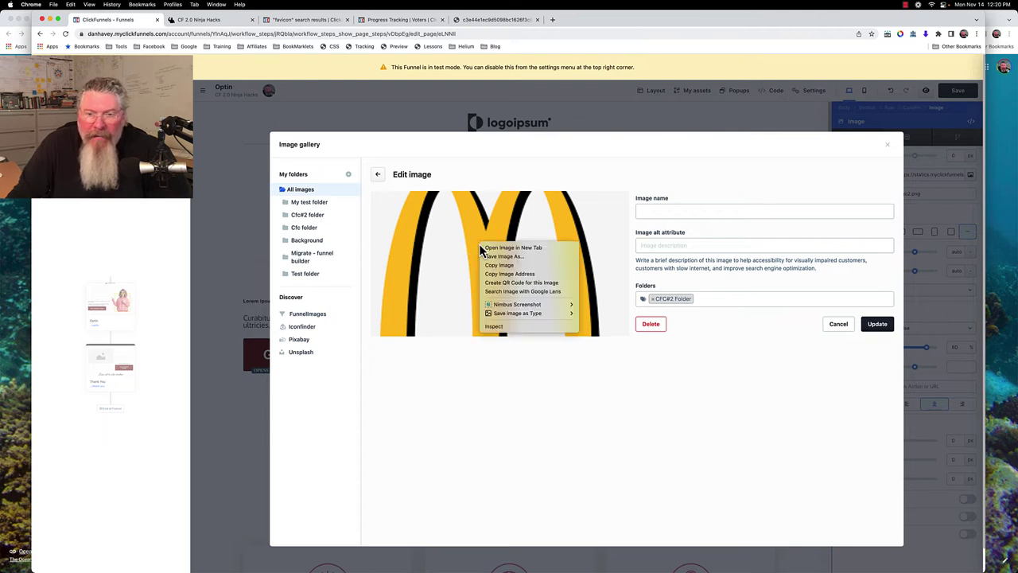
click(511, 275)
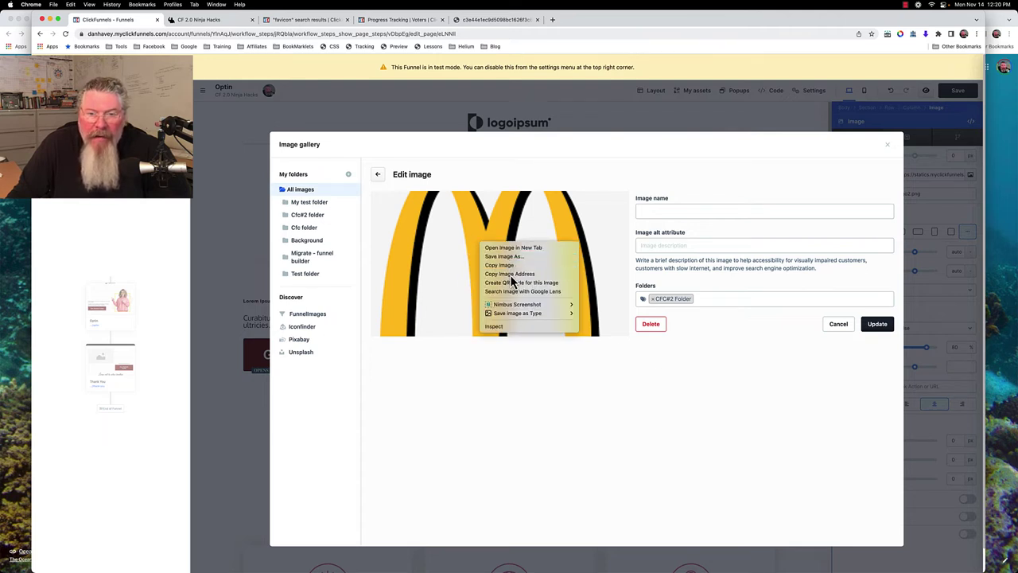
click(552, 19)
click(551, 35)
right_click(551, 35)
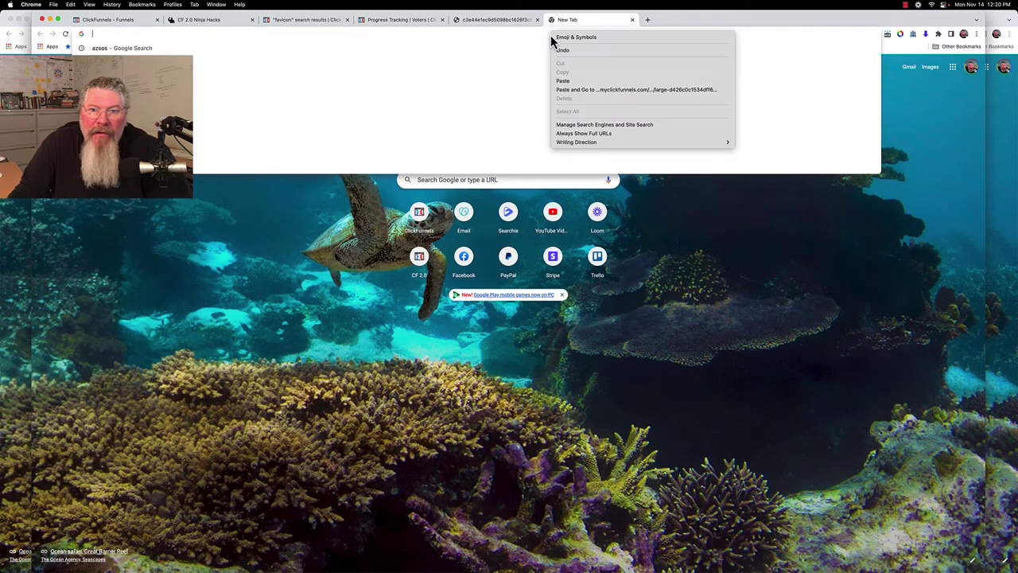
click(565, 89)
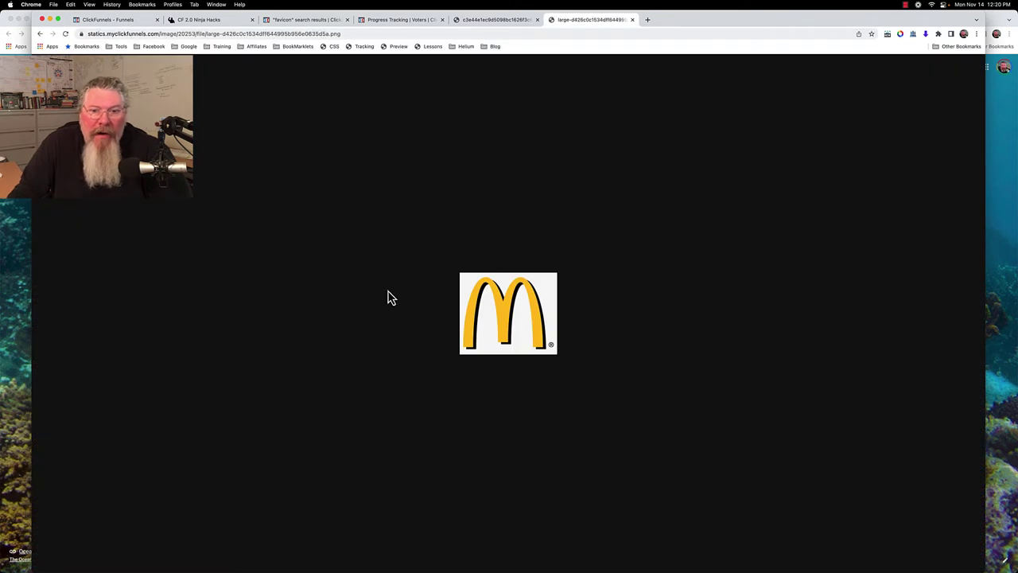
click(102, 19)
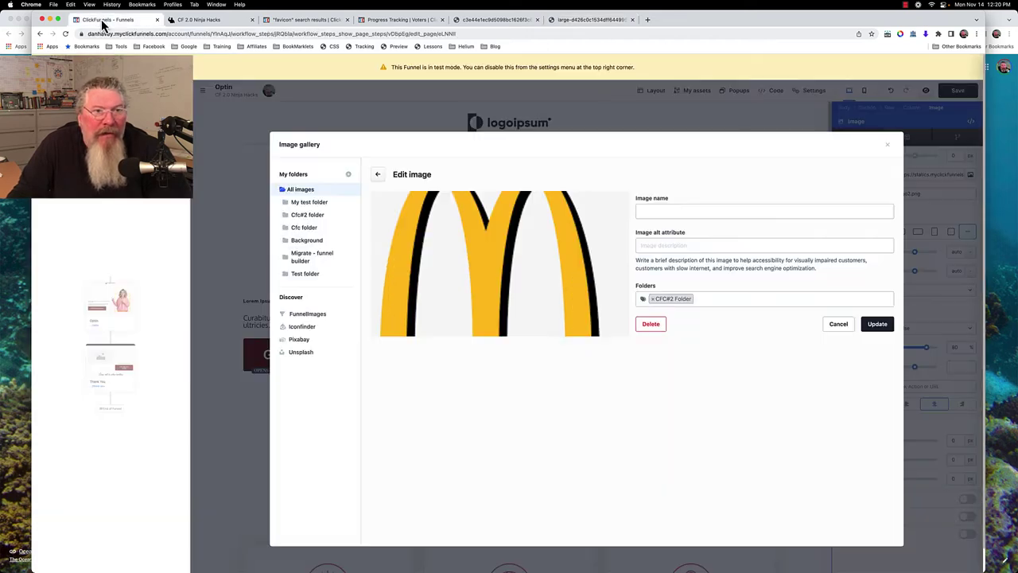
Paste the logo image URL into the favicon tag's href in the Optin page's Header Code.
click(887, 146)
click(791, 179)
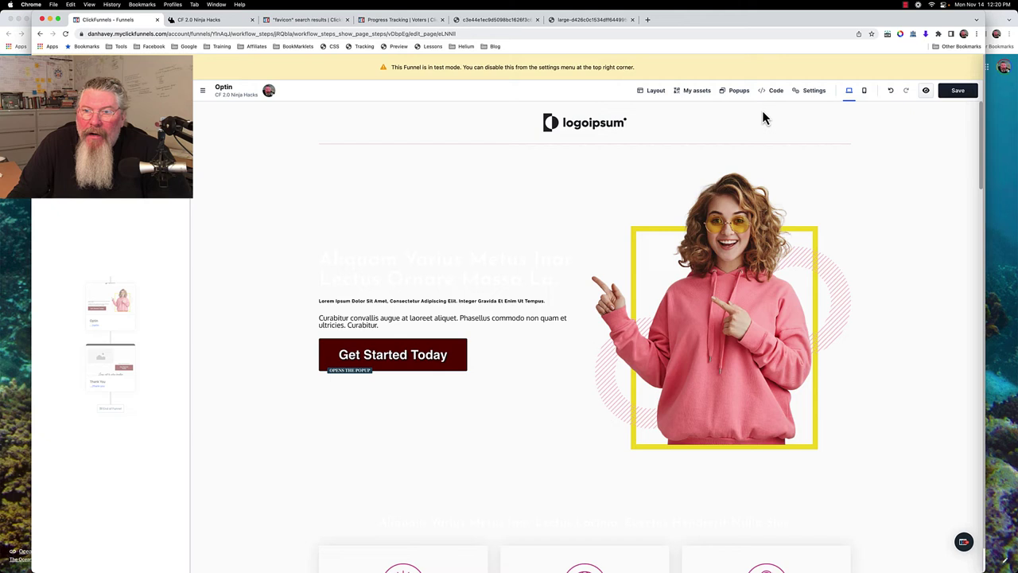
click(772, 92)
click(213, 530)
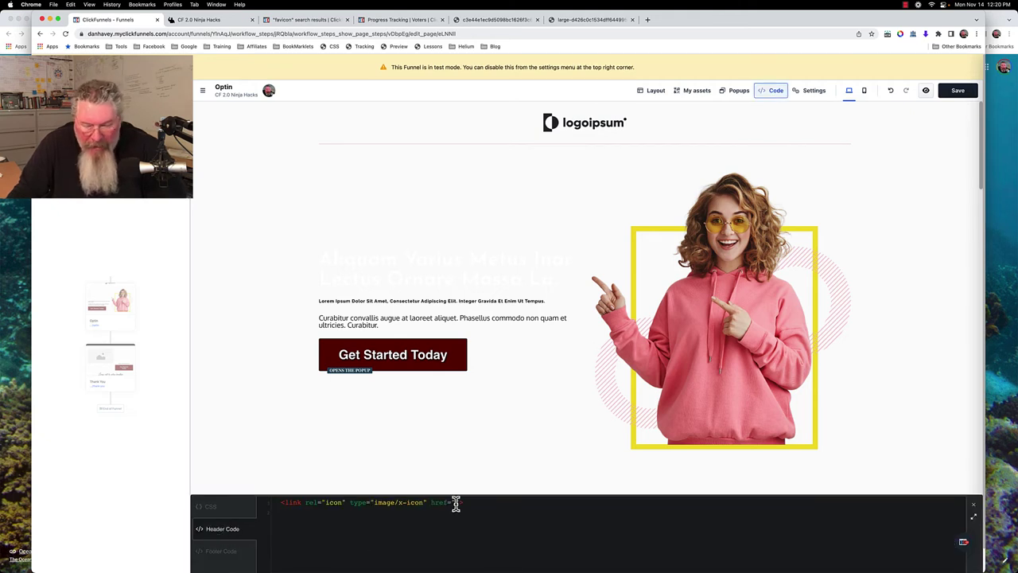
key(super+v)
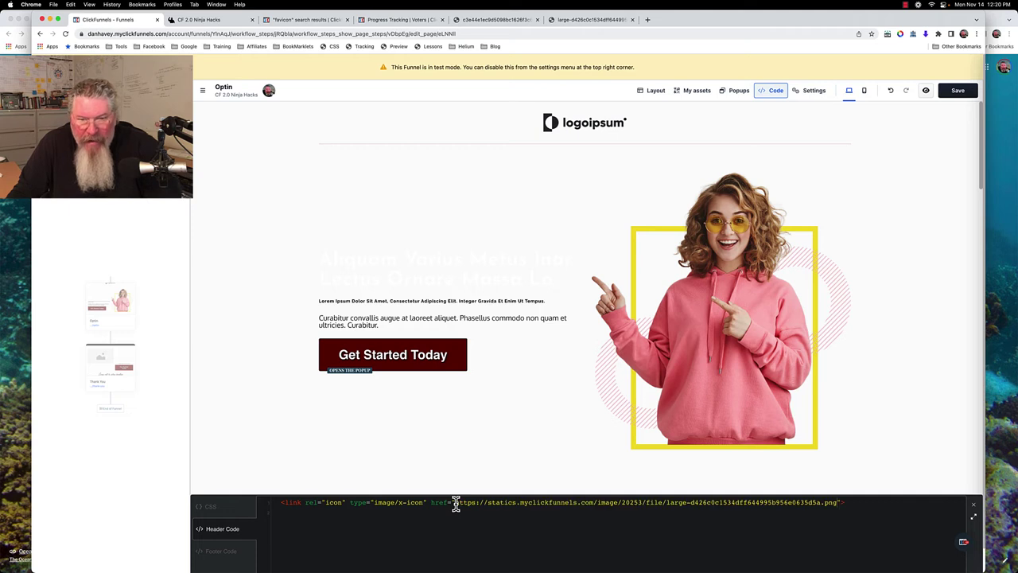
Save the Optin page and reload the live optin page to see the golden-arches icon.
click(958, 93)
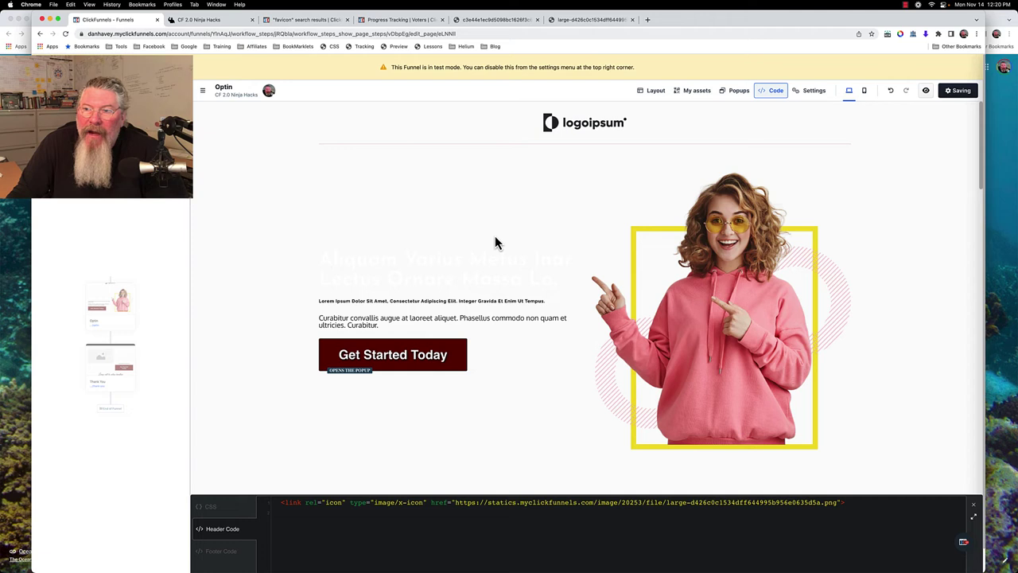
click(204, 22)
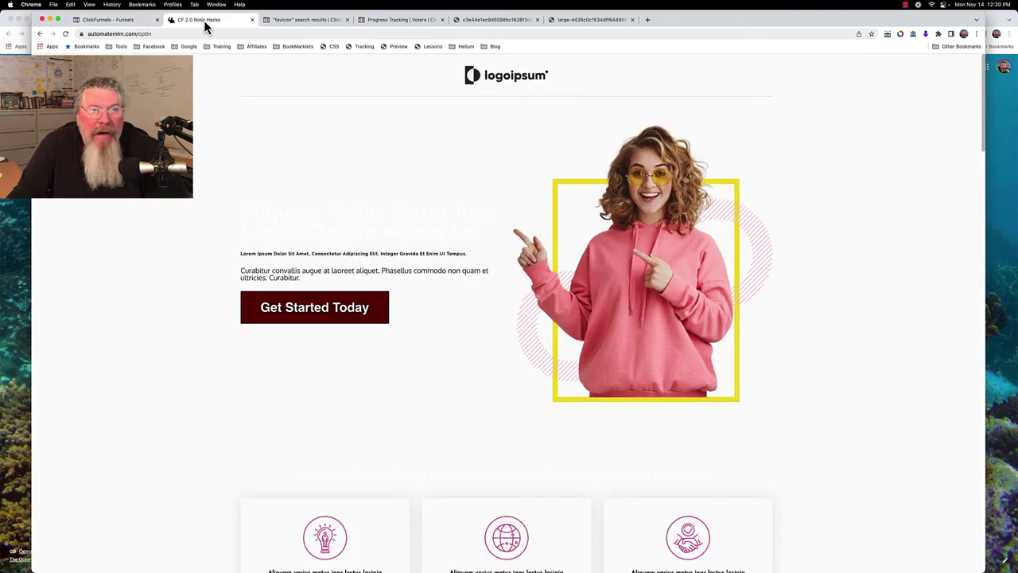
click(65, 33)
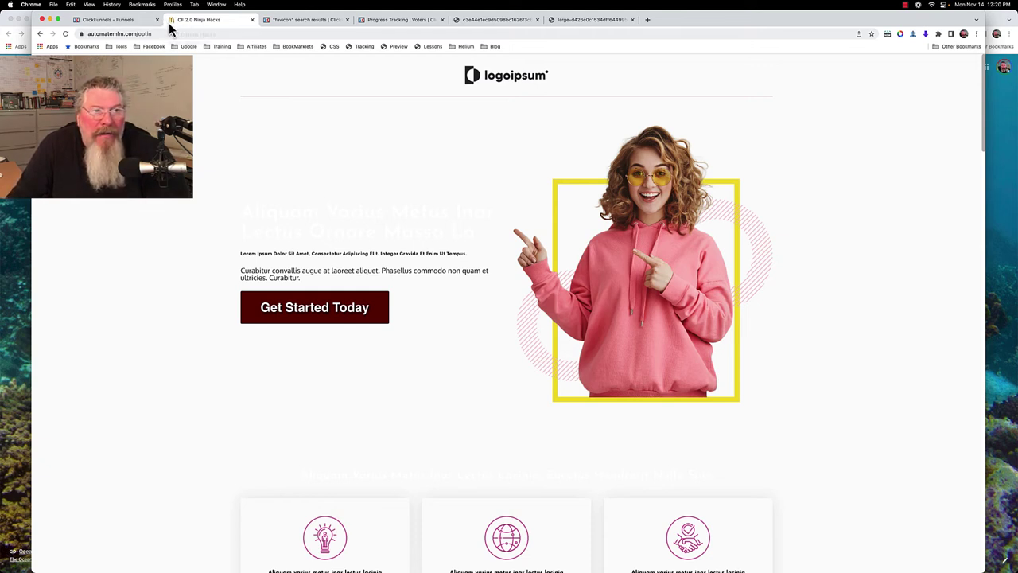
Copy the favicon link tag from the Optin header code and open the Thank You page editor.
click(120, 23)
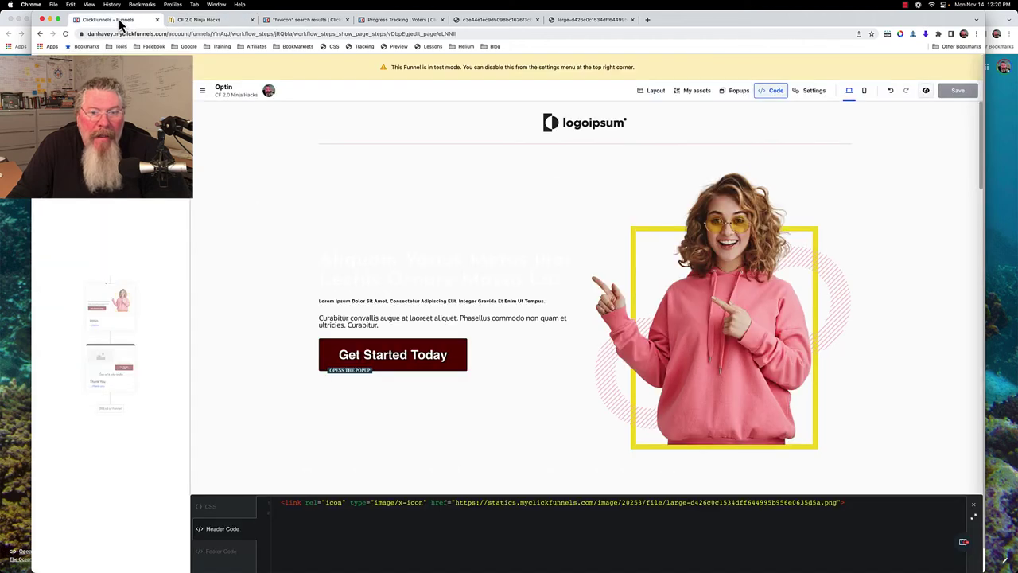
click(402, 507)
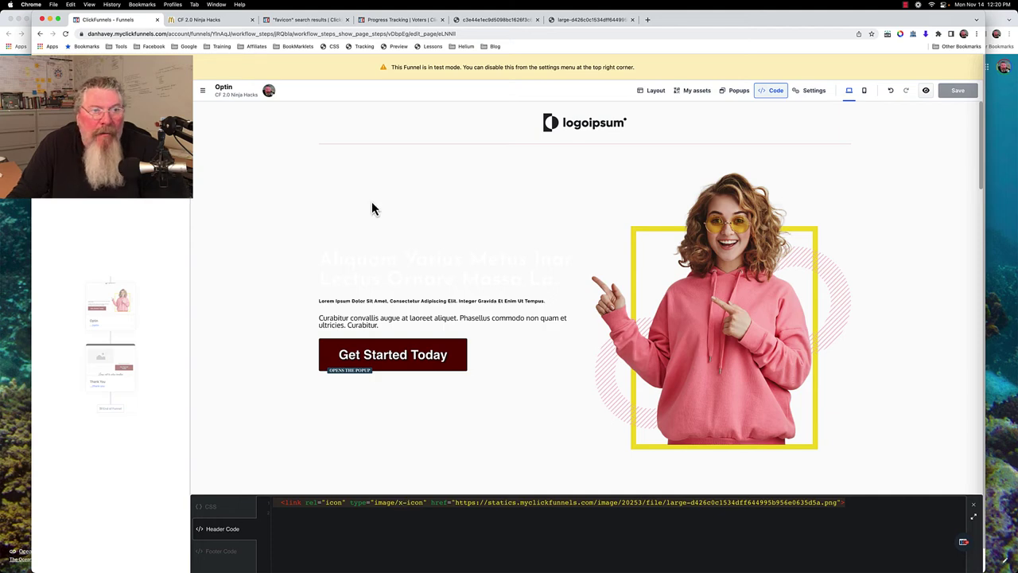
click(202, 90)
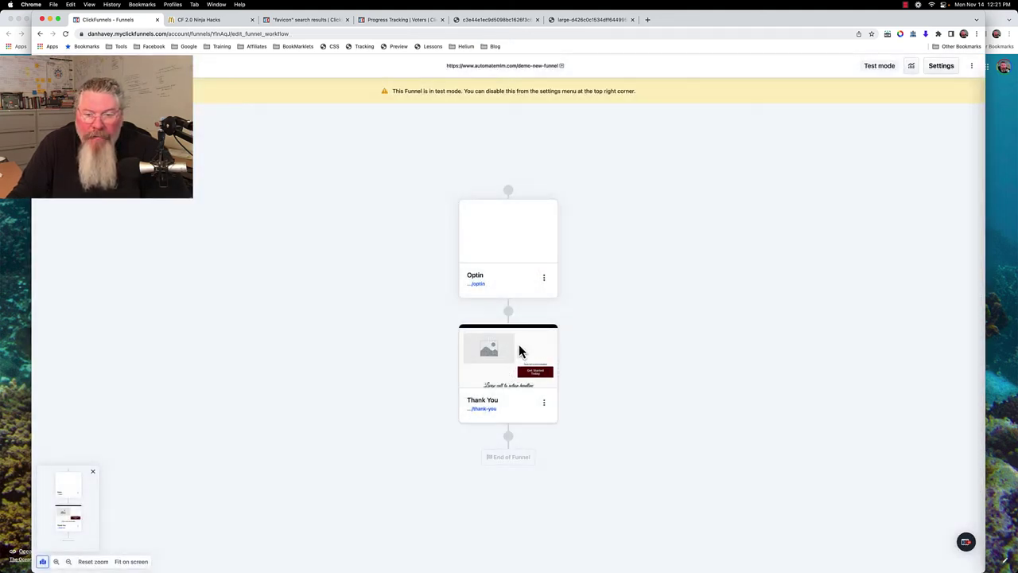
click(513, 351)
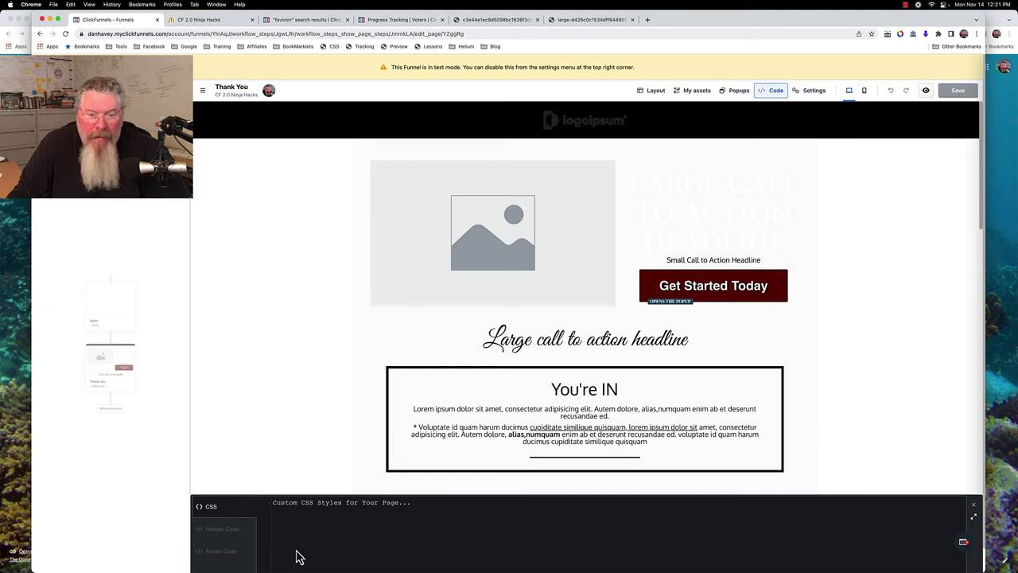
Paste the favicon tag into the Thank You page's Header Code, save, and preview it.
click(230, 529)
click(329, 510)
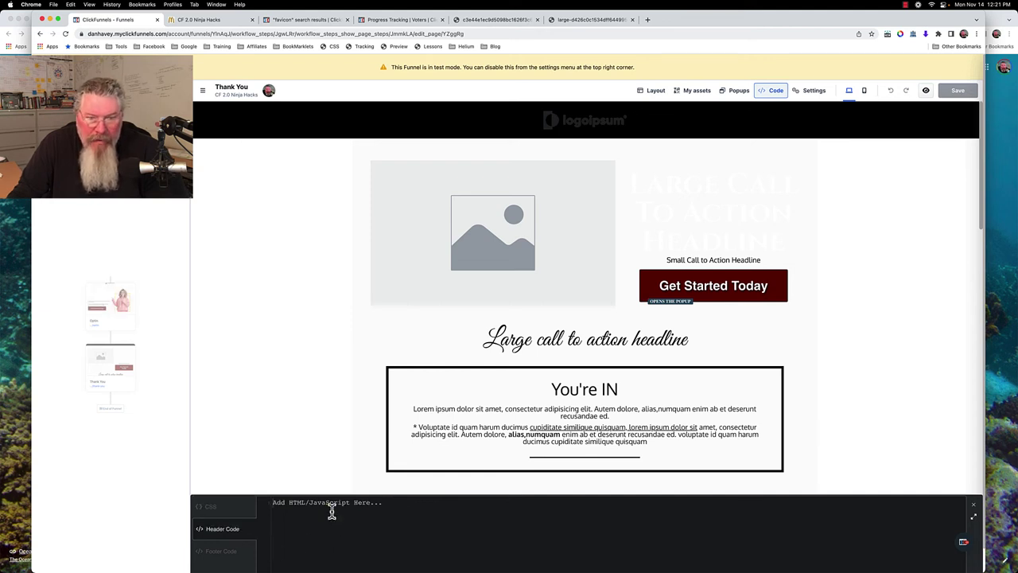
key(super+v)
click(959, 92)
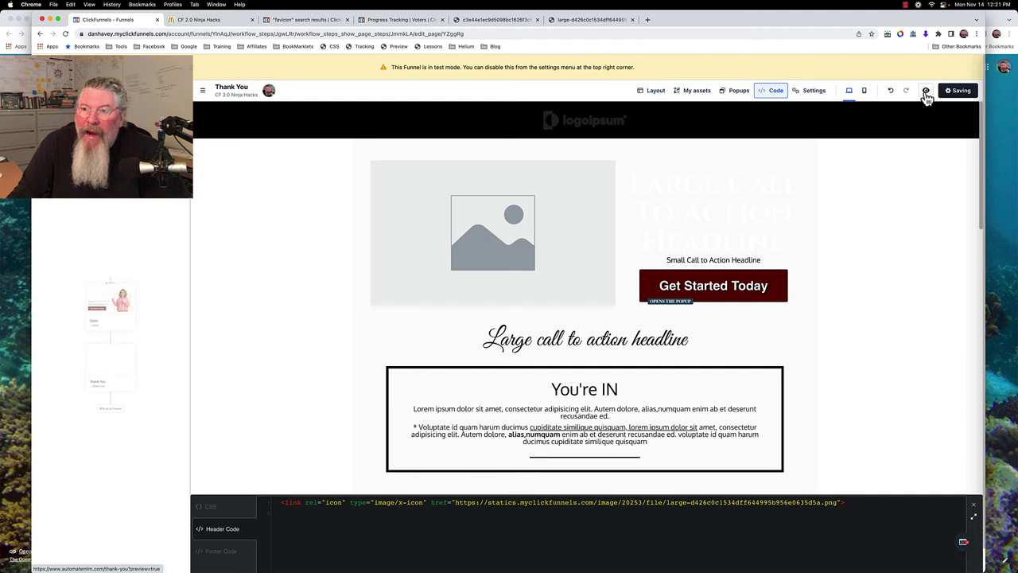
click(926, 93)
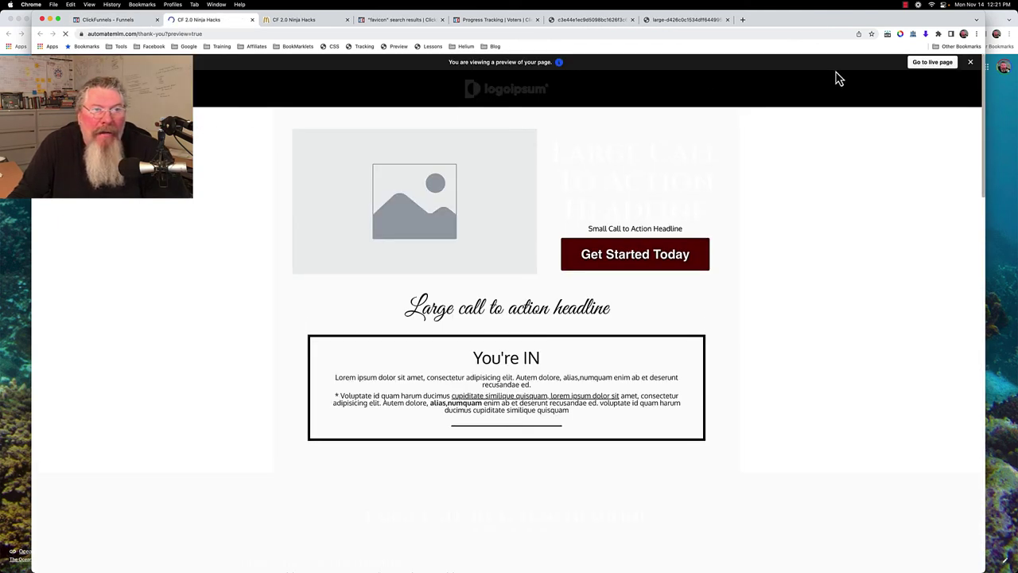
Leave the preview and load the live Thank You page at automatemlm.com/thank-you.
click(925, 67)
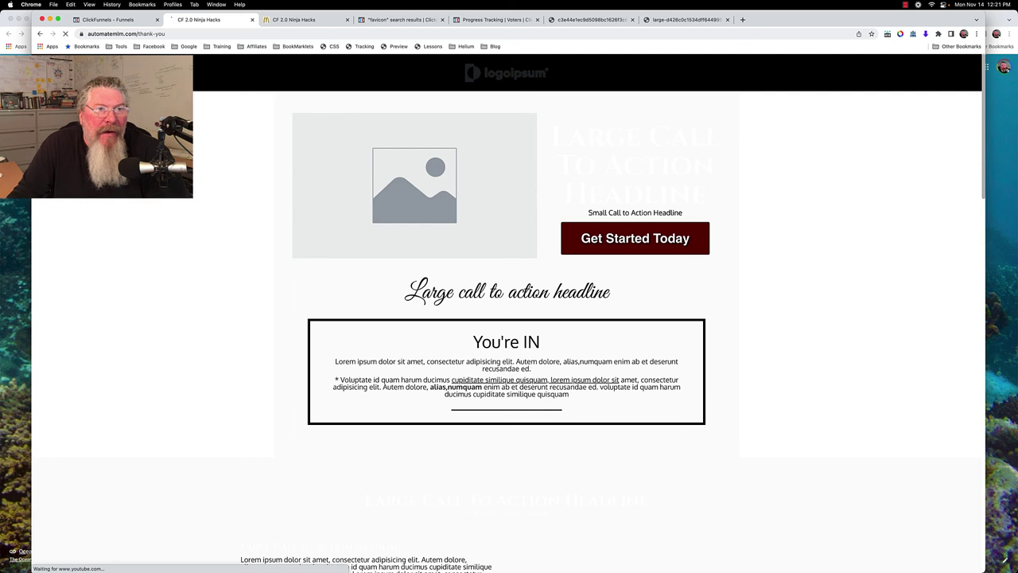